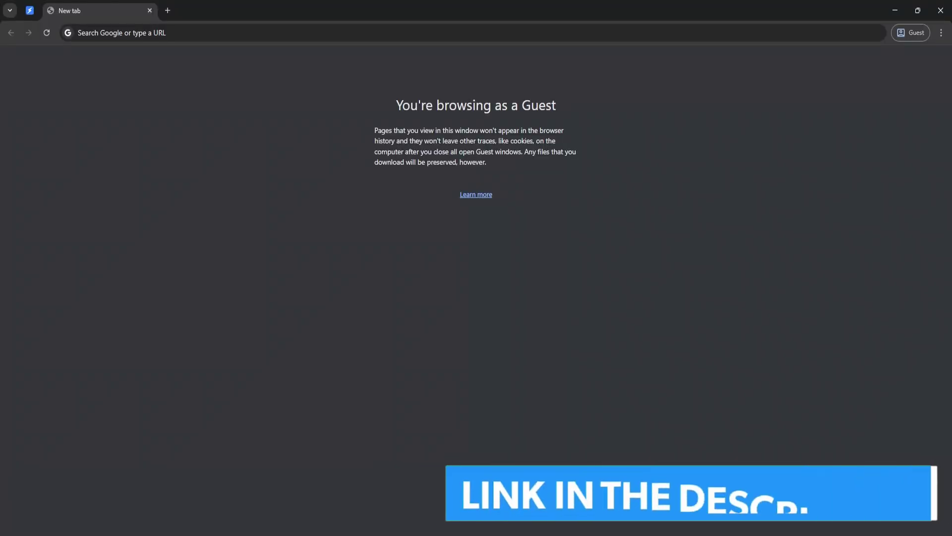
Step: Go to shockbyte.com/games/minecraft-server-hosting to see the vanilla plan tiers
key(ctrl+l)
text(shockbyte.com/games/minecraft-server-hosting)
key(Return)
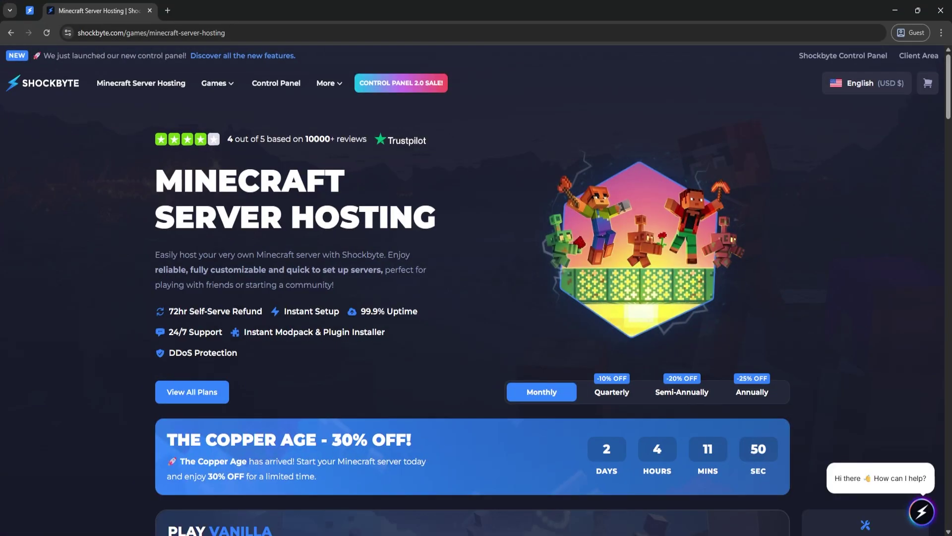
scroll(476, 298, down, 4)
scroll(476, 297, down, 4)
scroll(476, 298, down, 2)
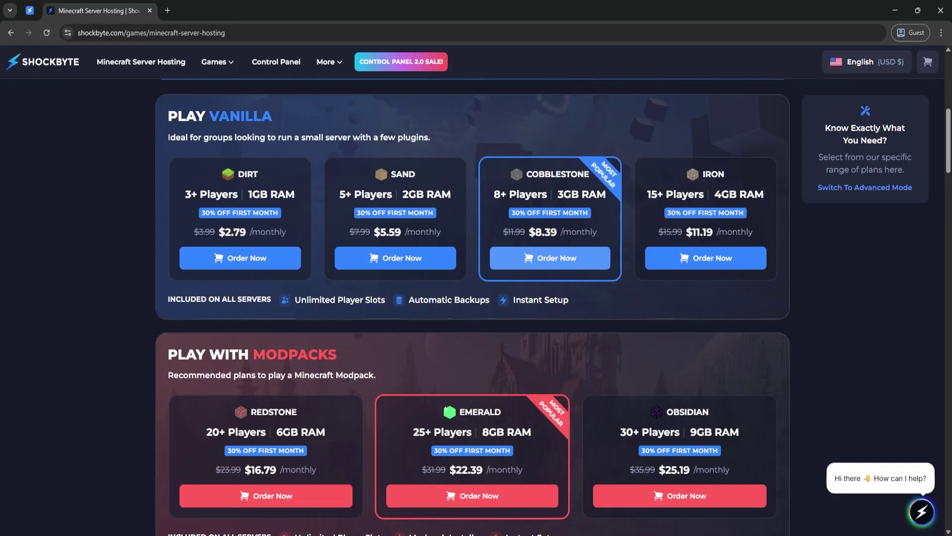
scroll(477, 298, down, 1)
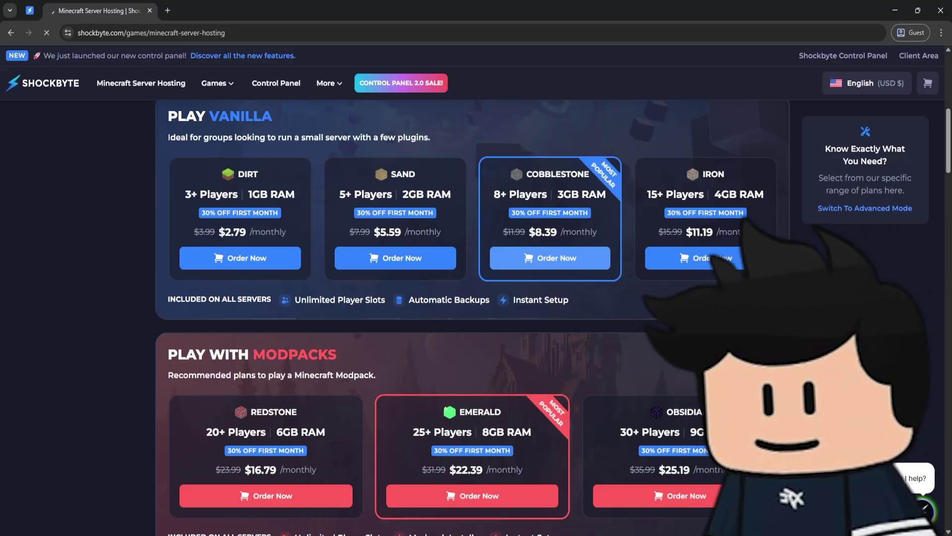
Step: Order the Cobblestone 3GB plan with the server located in Australia
click(549, 258)
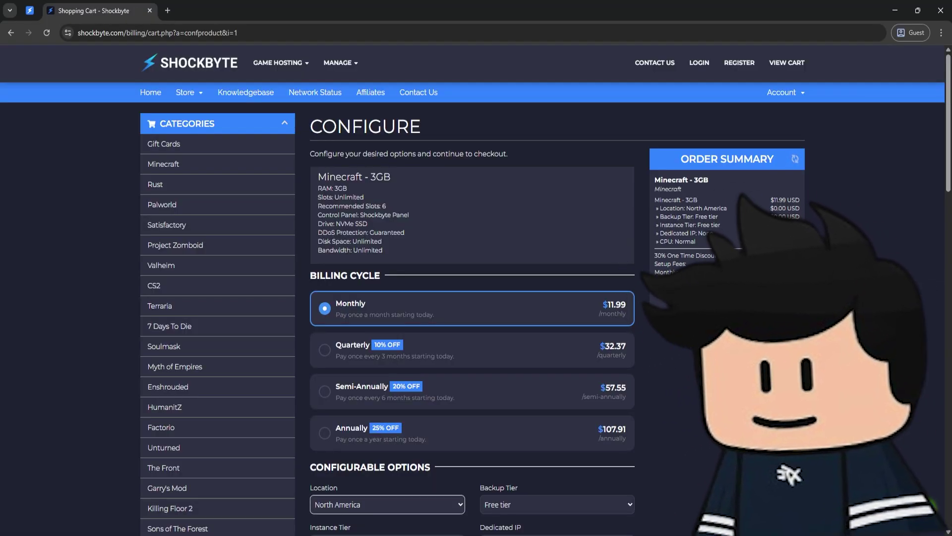
scroll(476, 298, down, 2)
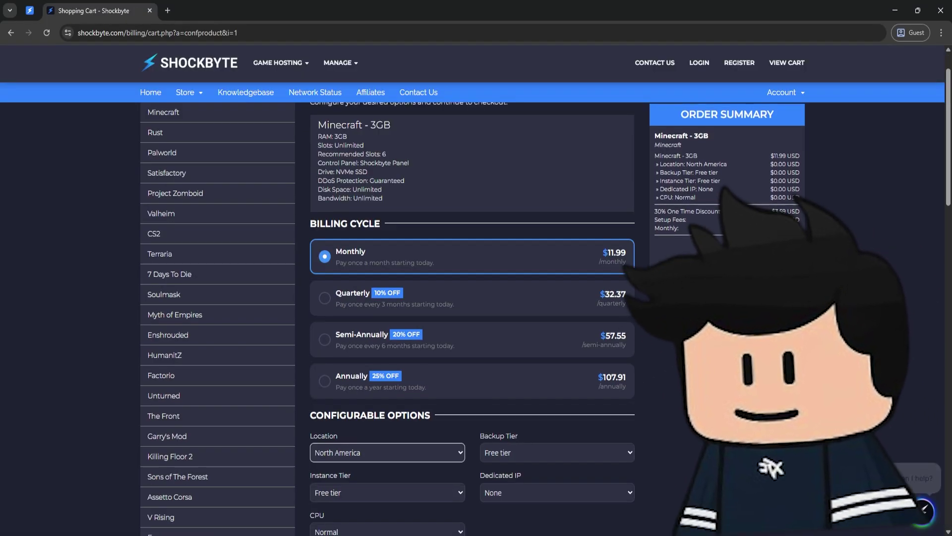
scroll(477, 298, down, 2)
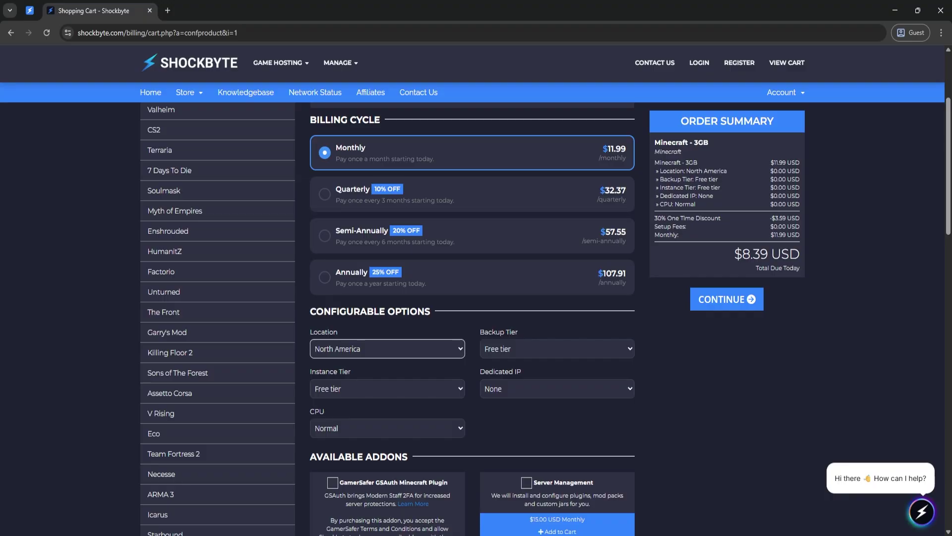
click(387, 348)
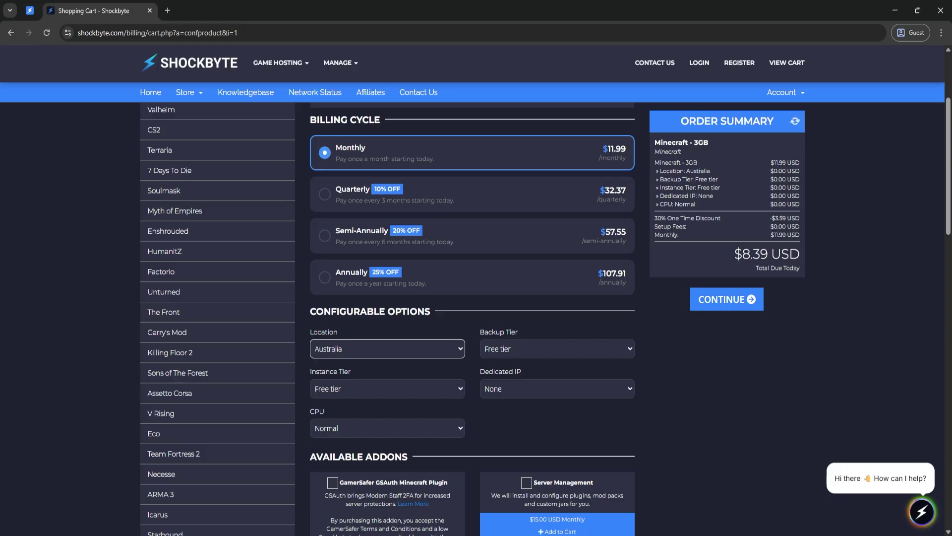
scroll(477, 298, up, 1)
scroll(476, 298, up, 1)
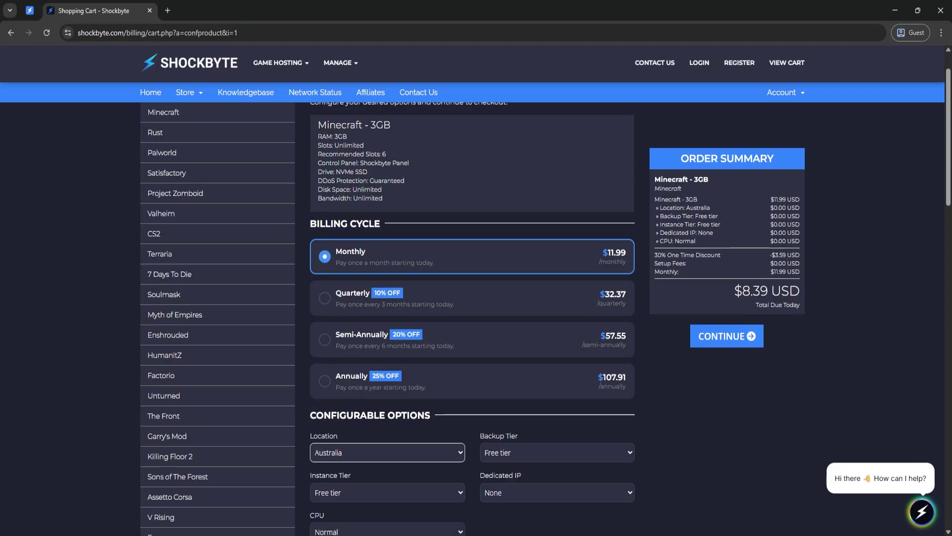
scroll(477, 298, down, 5)
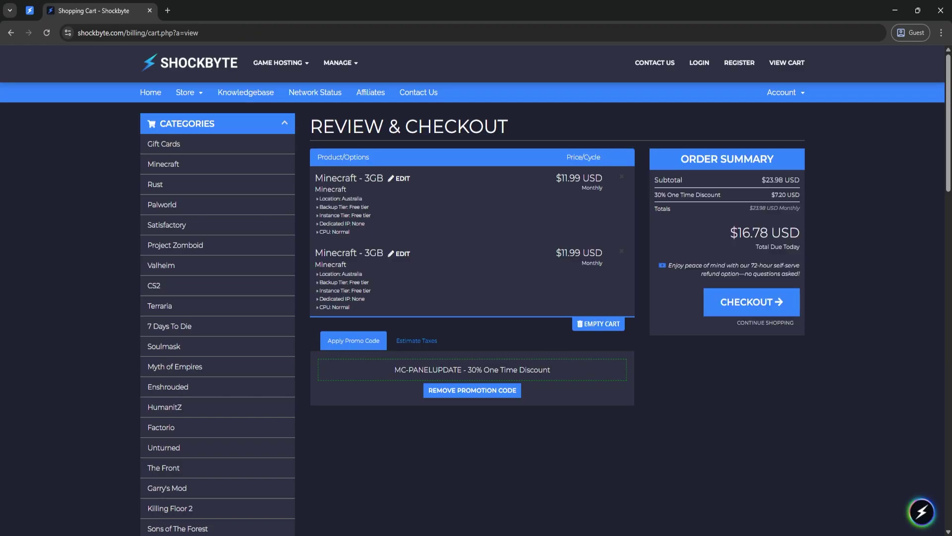
Step: Remove the second Minecraft 3GB item from the cart and confirm the removal
click(621, 252)
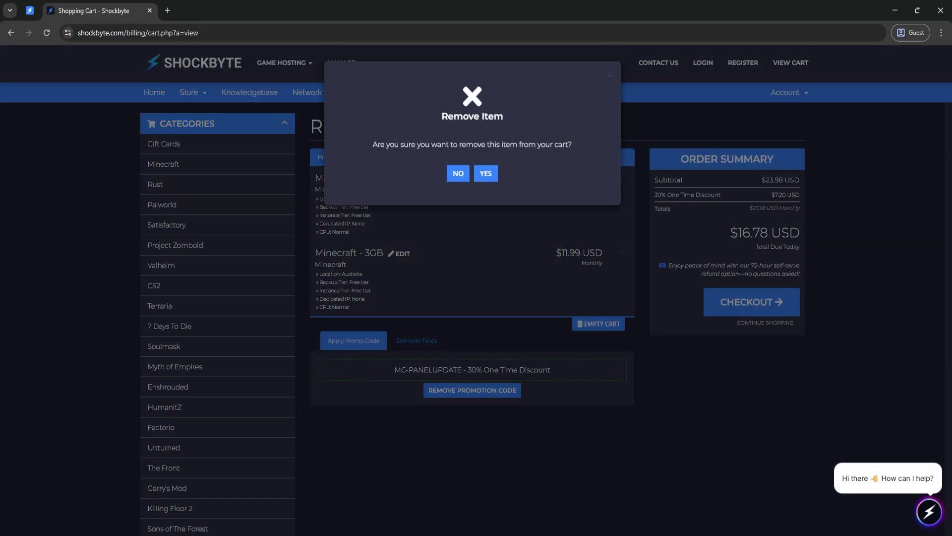
click(485, 172)
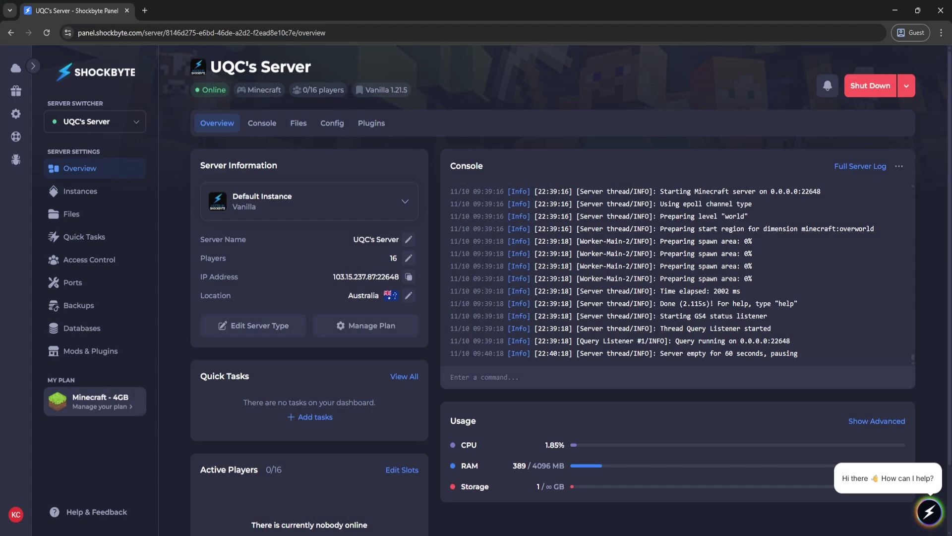
click(71, 214)
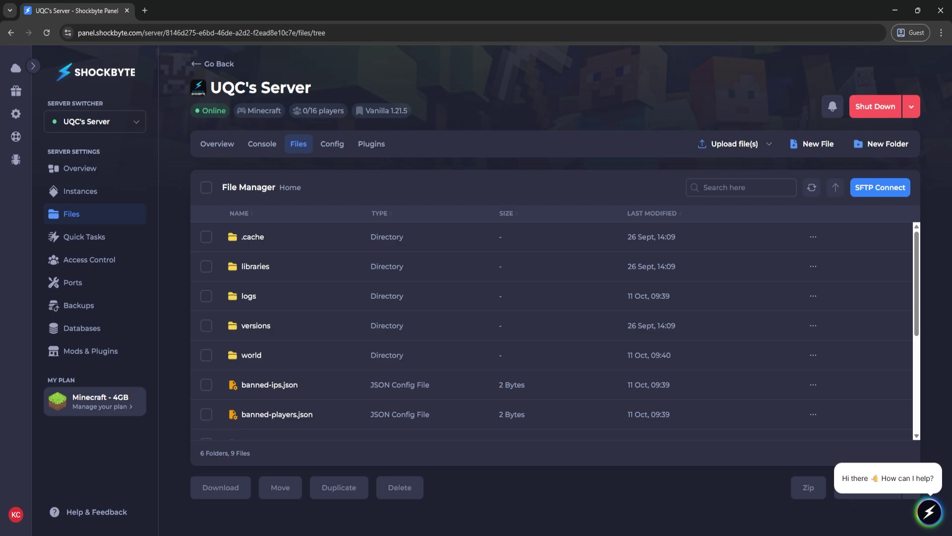
scroll(551, 327, down, 2)
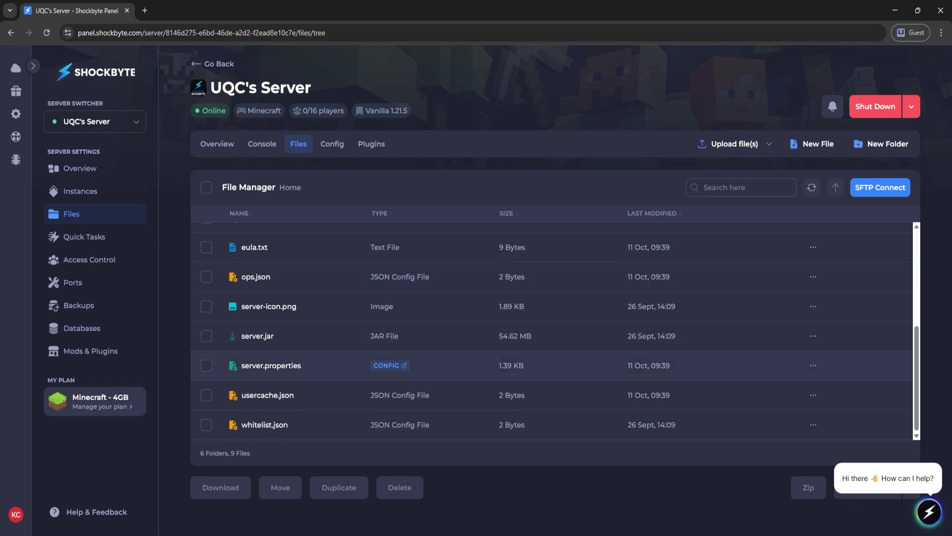
scroll(550, 357, up, 5)
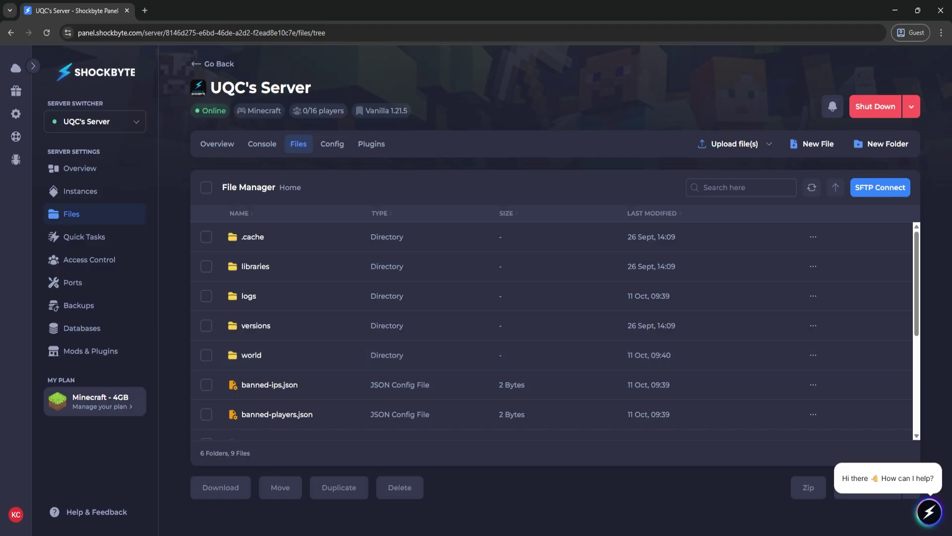
click(79, 305)
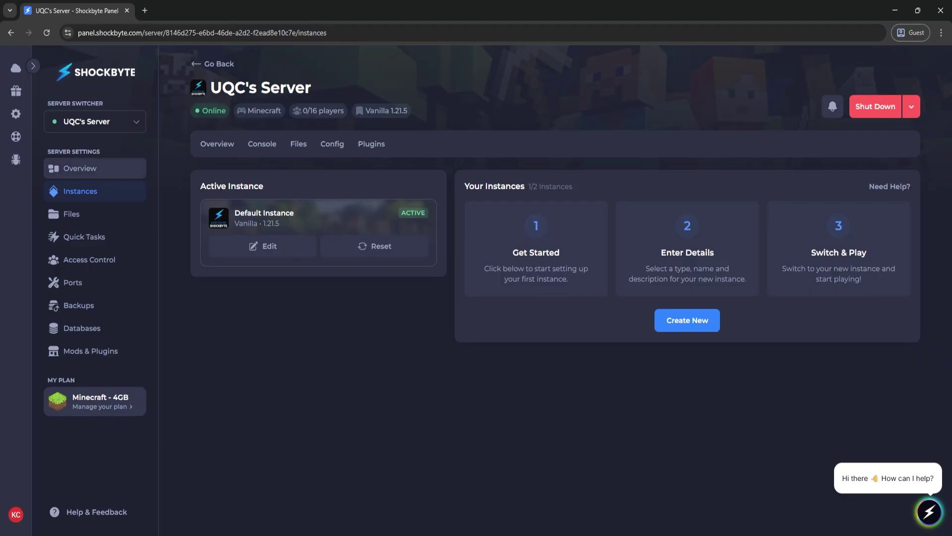
click(79, 168)
click(911, 106)
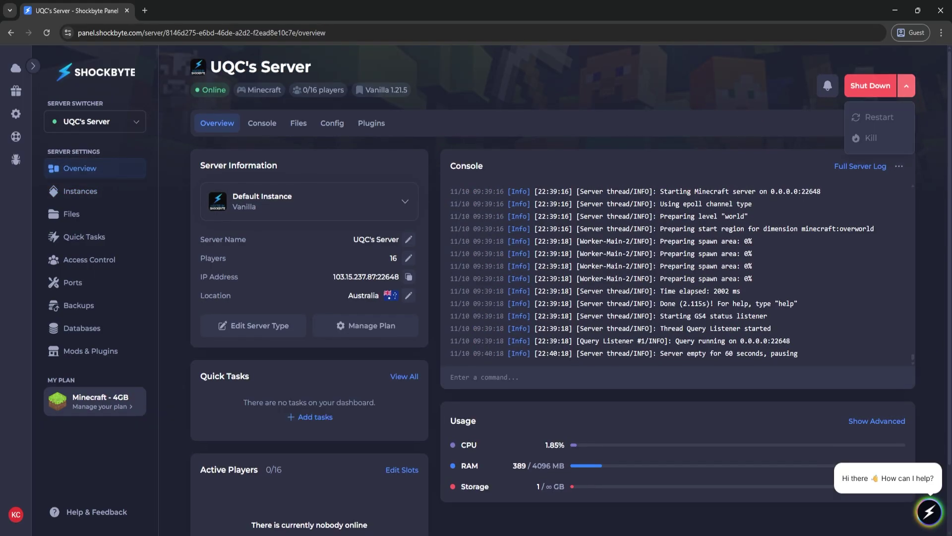
key(Escape)
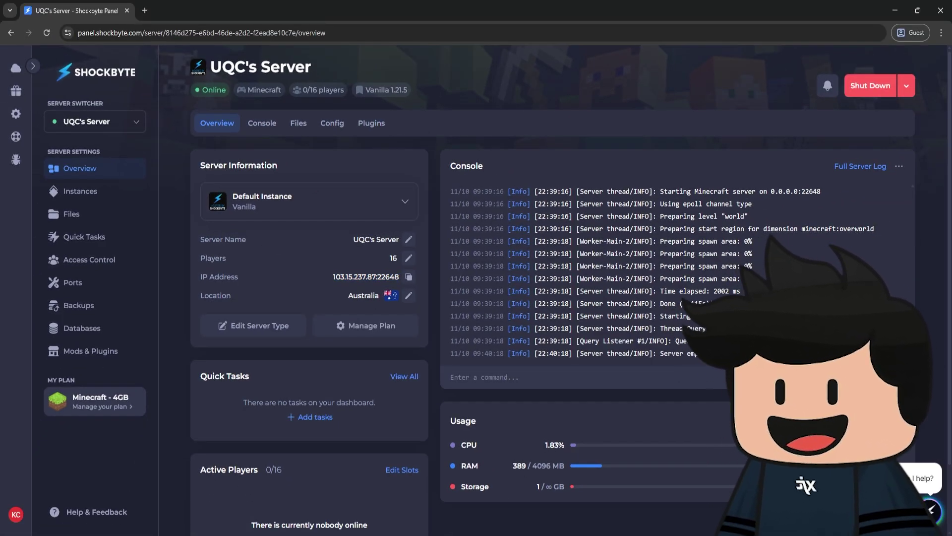
Step: Browse the Modpacks tab under Mods & Plugins for the server
click(90, 350)
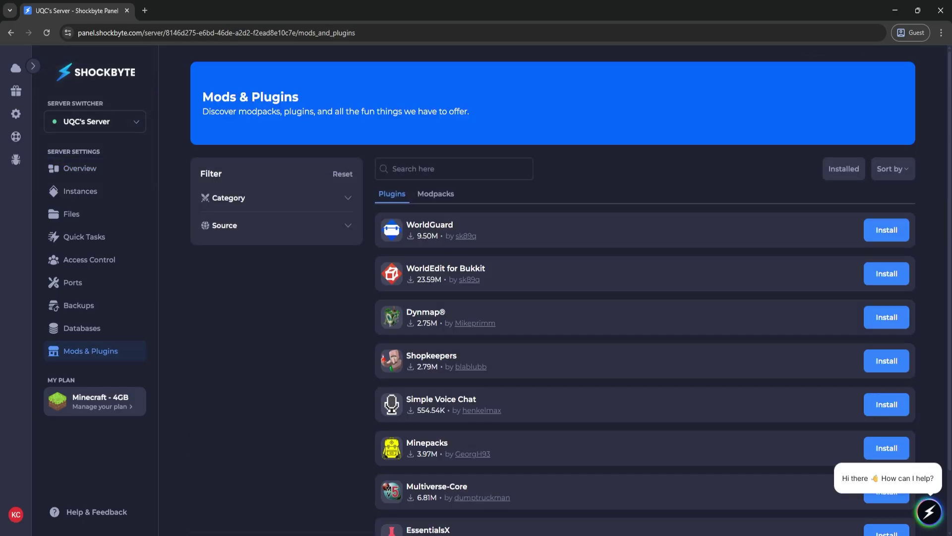
scroll(639, 335, down, 1)
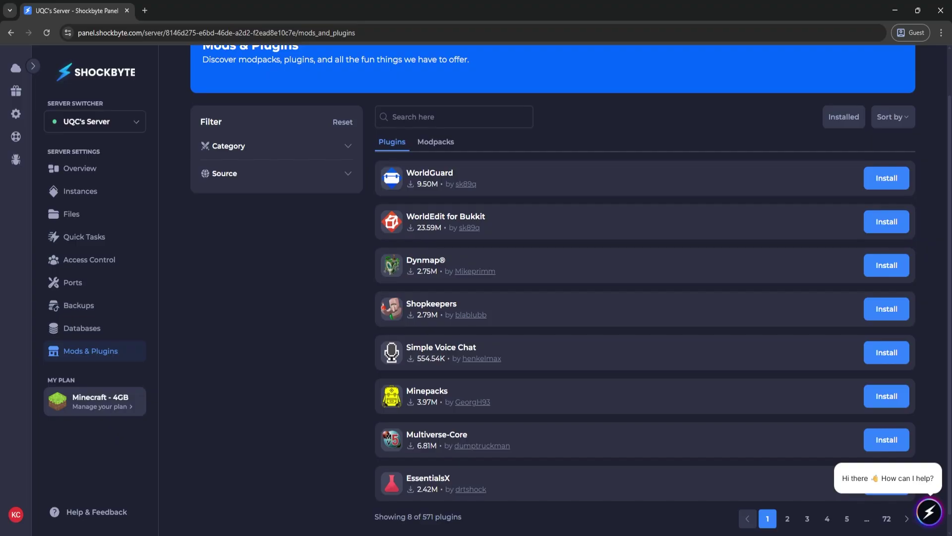
click(435, 142)
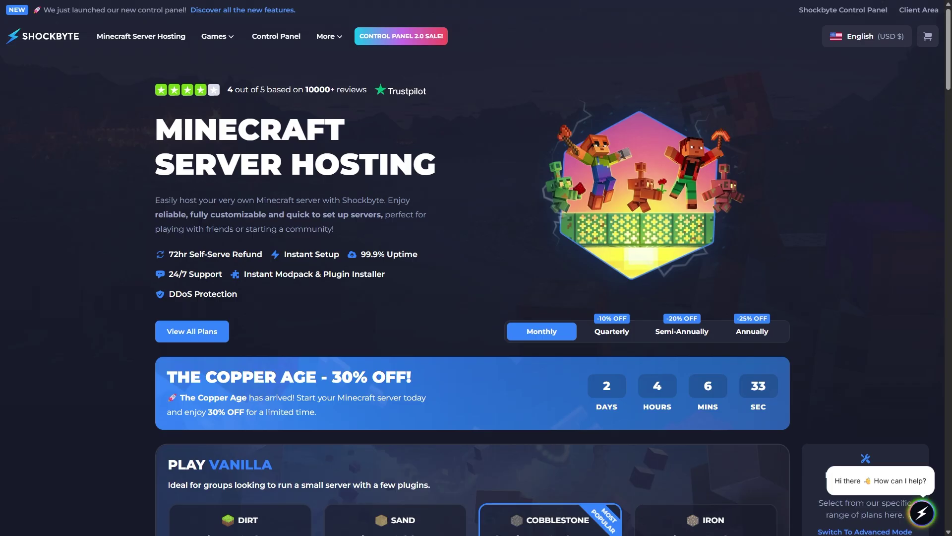
scroll(476, 297, down, 2)
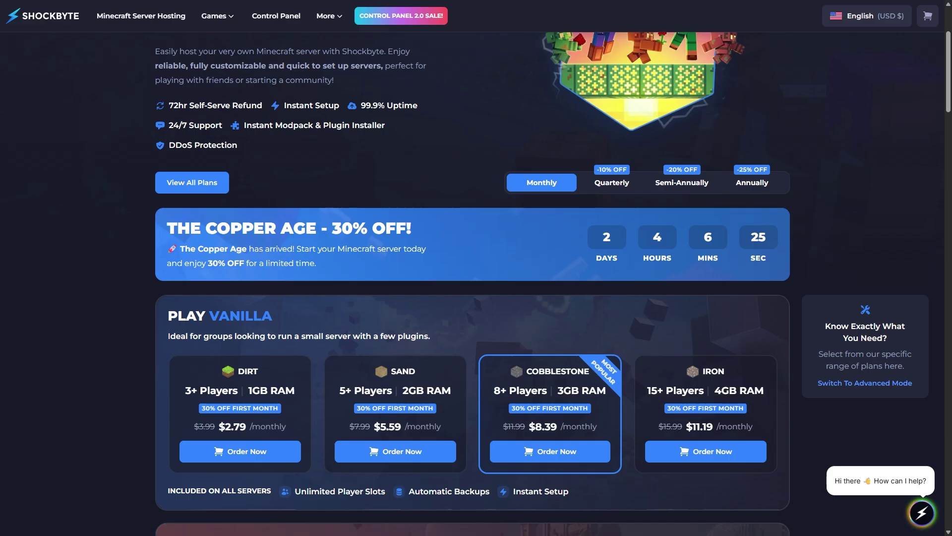
scroll(476, 298, down, 2)
scroll(476, 298, down, 3)
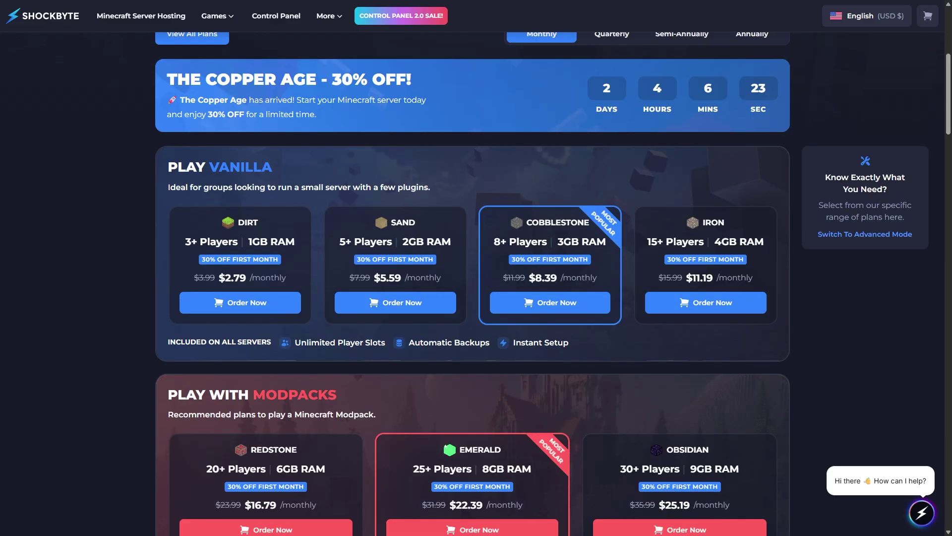
scroll(476, 298, down, 2)
scroll(476, 298, down, 2)
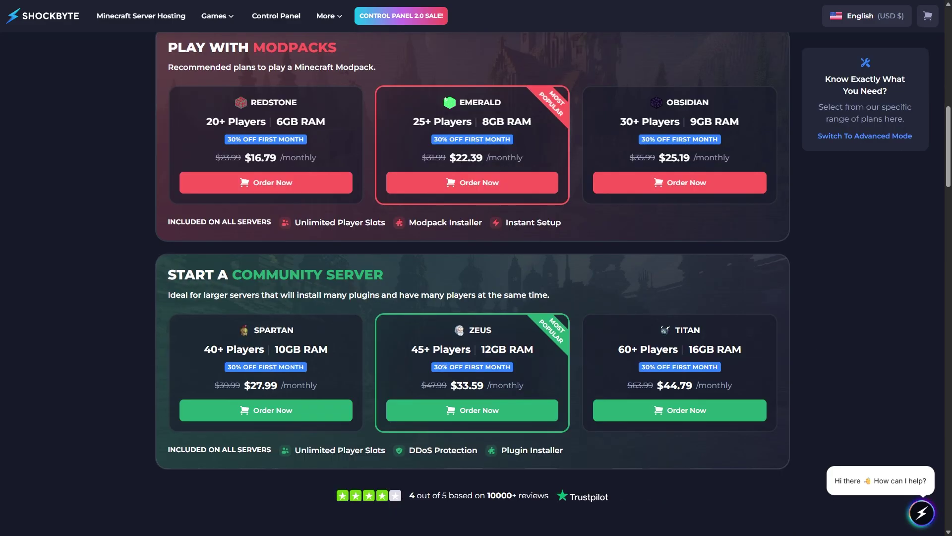
scroll(476, 297, down, 3)
scroll(476, 297, down, 3)
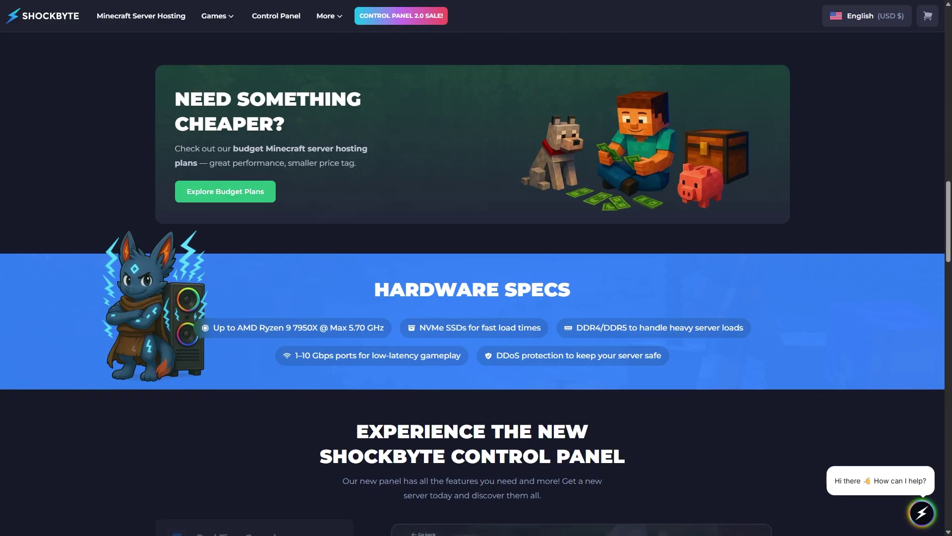
scroll(477, 298, down, 2)
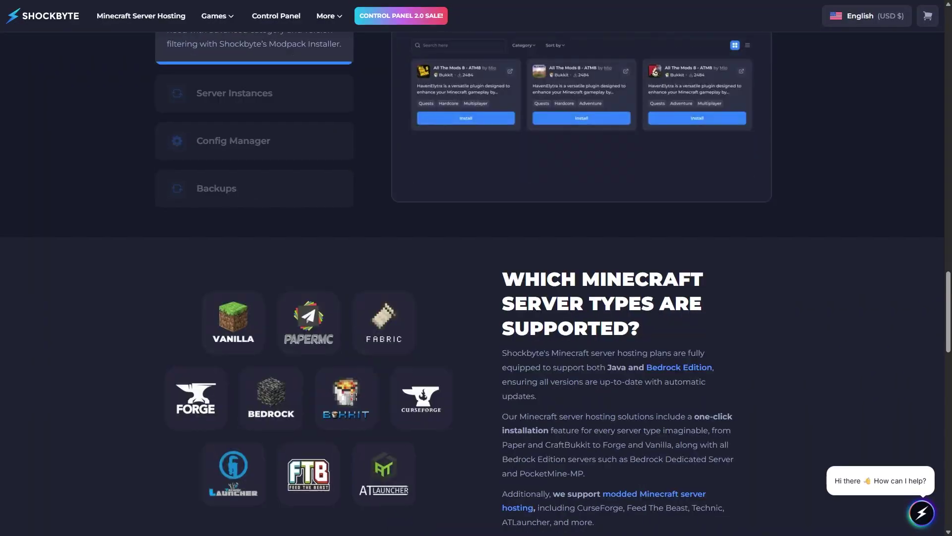
scroll(477, 298, down, 5)
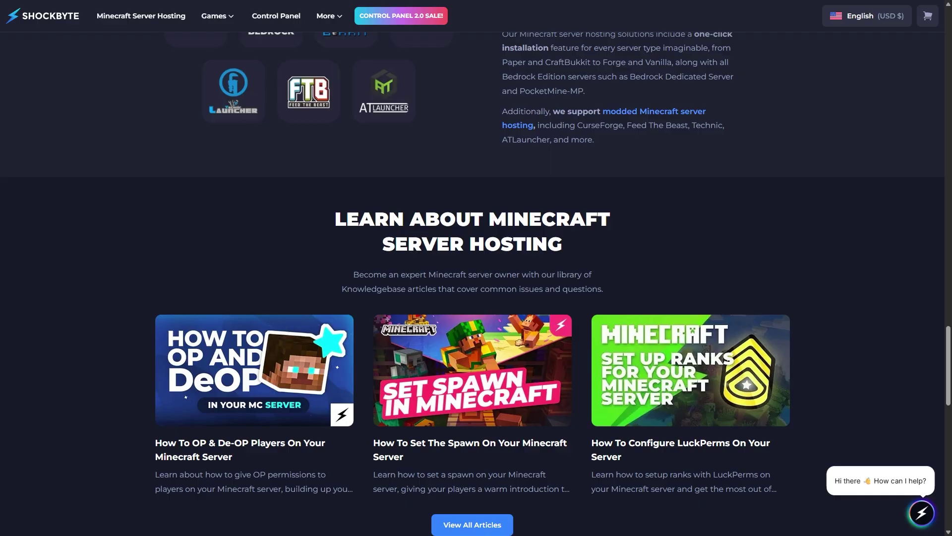
scroll(477, 298, down, 2)
scroll(476, 298, down, 1)
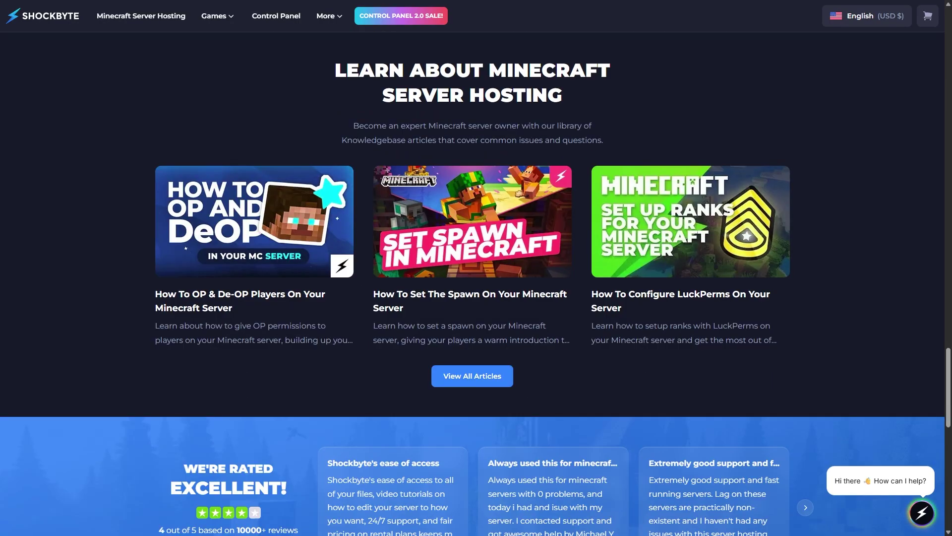
scroll(477, 298, down, 3)
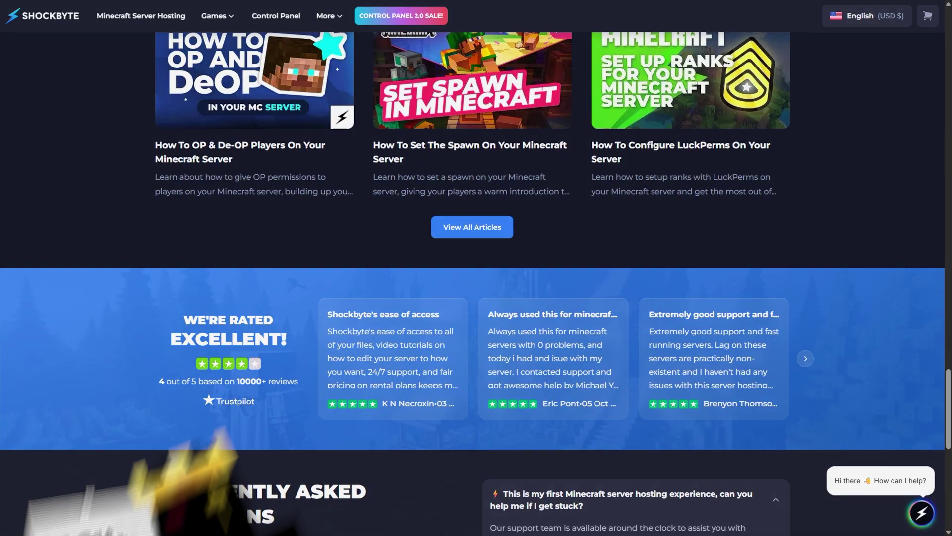